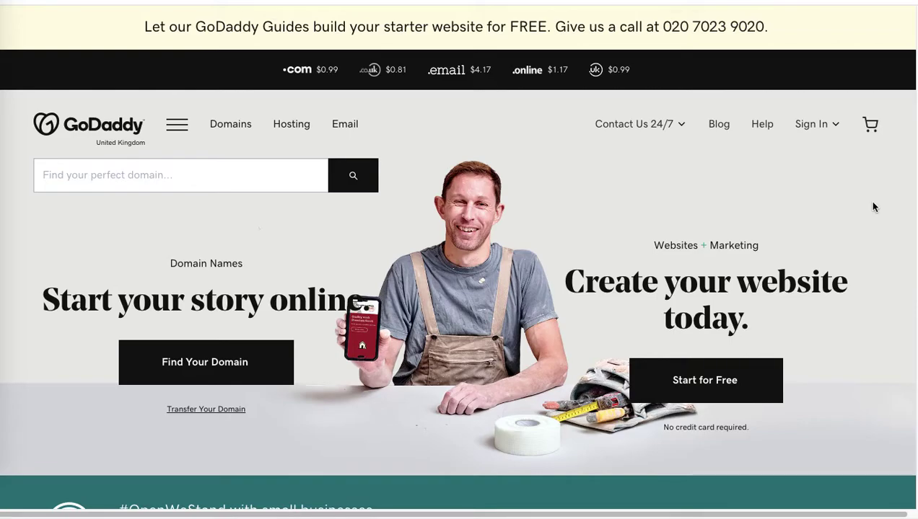
Search for the availability of the domain name mylittlefancystore
left_click(252, 175)
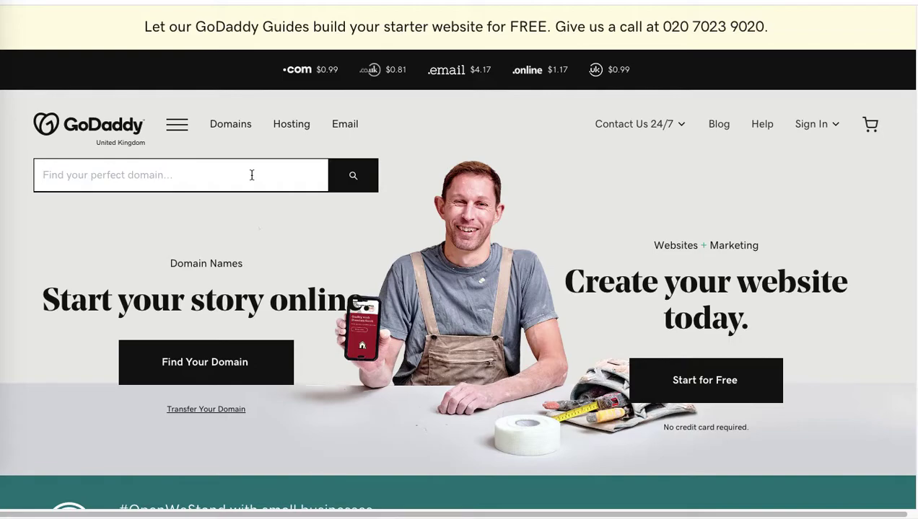
type("mylittlefancystore")
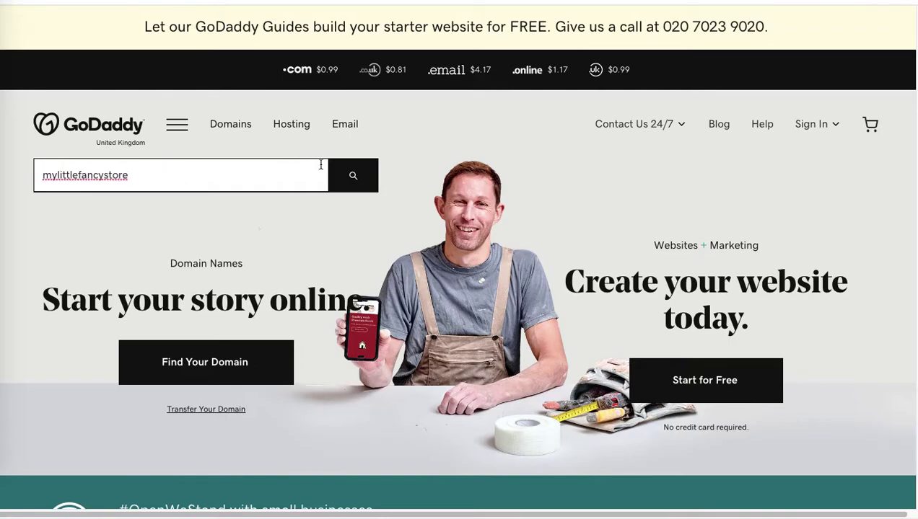
left_click(356, 175)
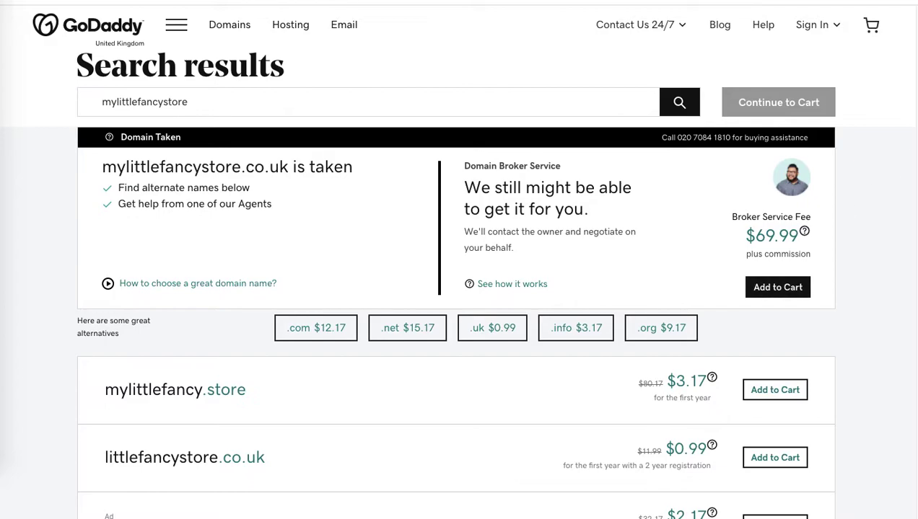
Review the suggested alternative domains, add mylittlefancystores.com to the cart and continue with the purchase
scroll(459, 288, "down", 1)
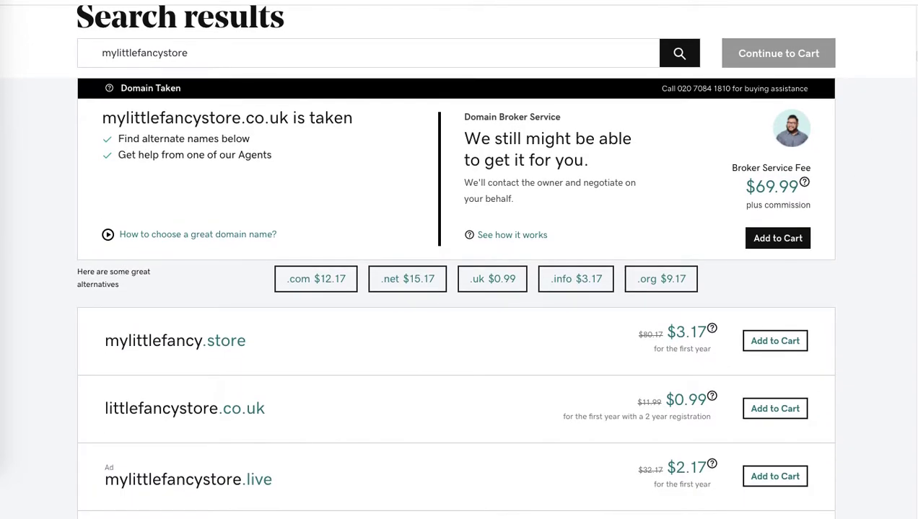
scroll(915, 74, "down", 3)
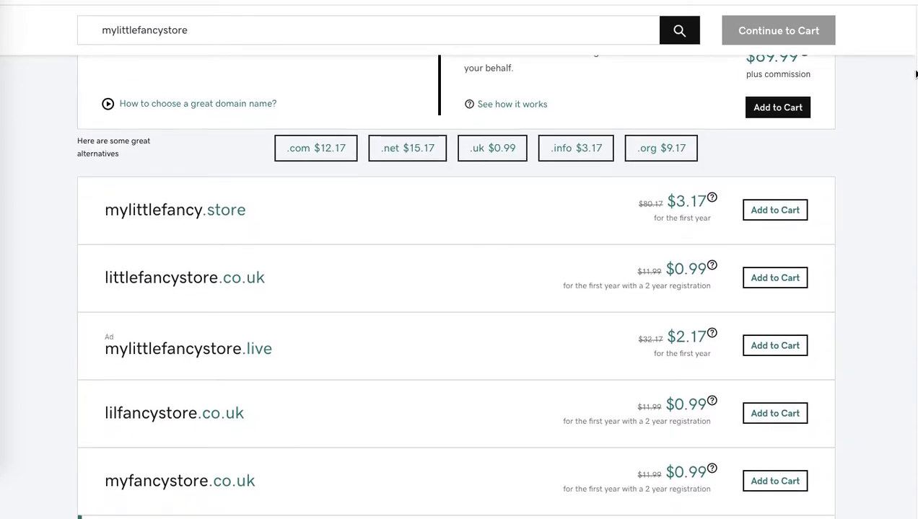
scroll(915, 73, "down", 5)
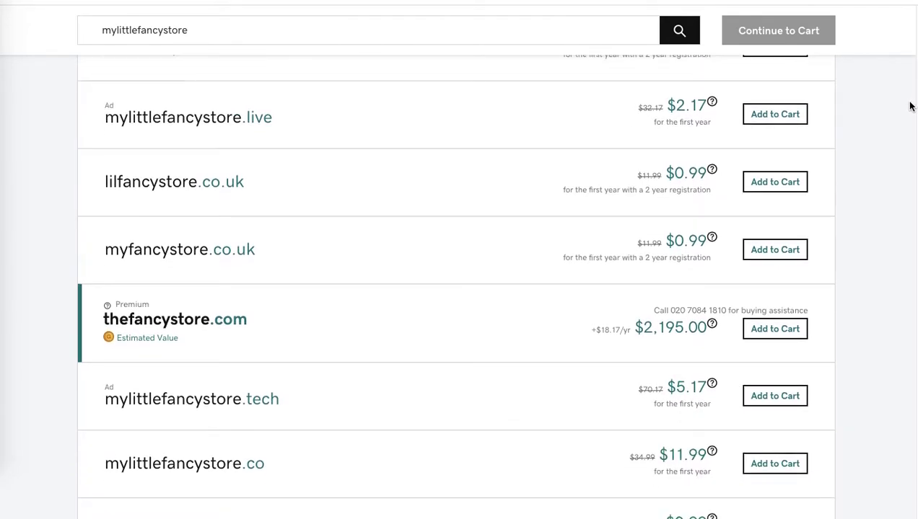
left_click_drag(910, 107, 914, 38)
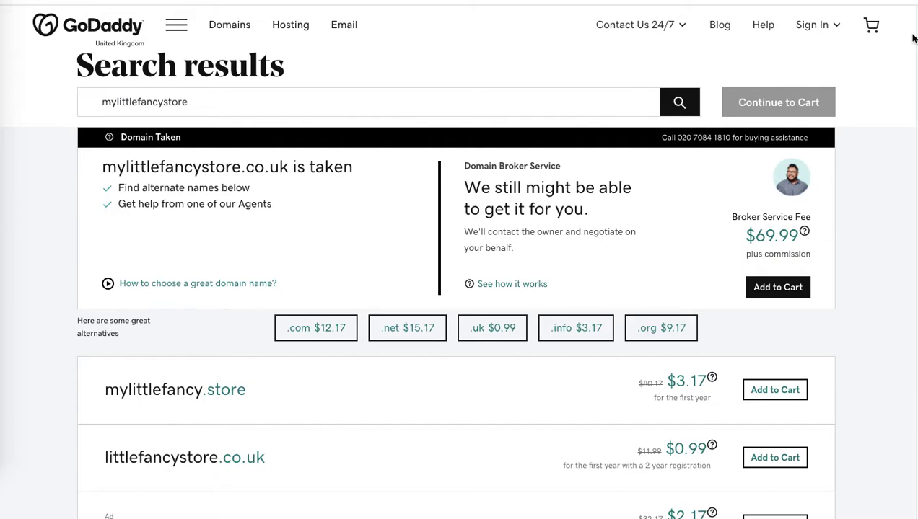
left_click_drag(915, 43, 879, 139)
scroll(879, 139, "down", 1)
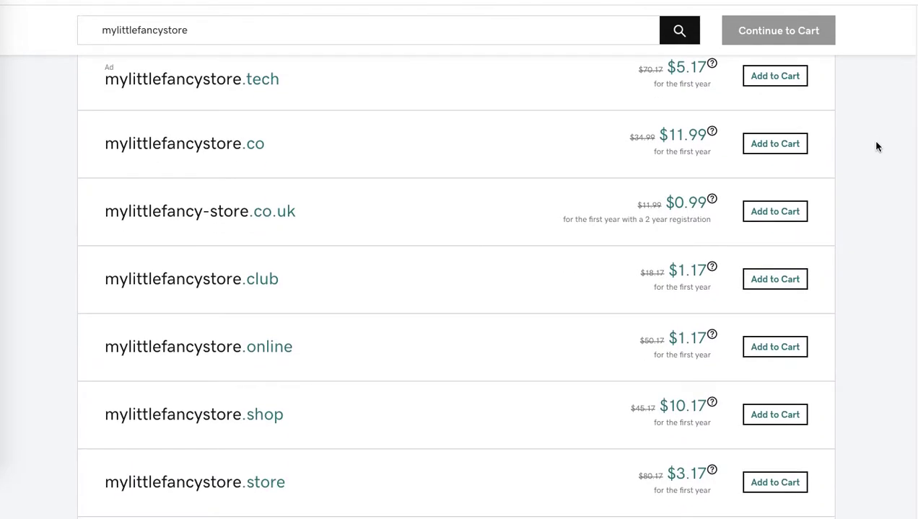
scroll(877, 148, "down", 3)
scroll(871, 166, "down", 3)
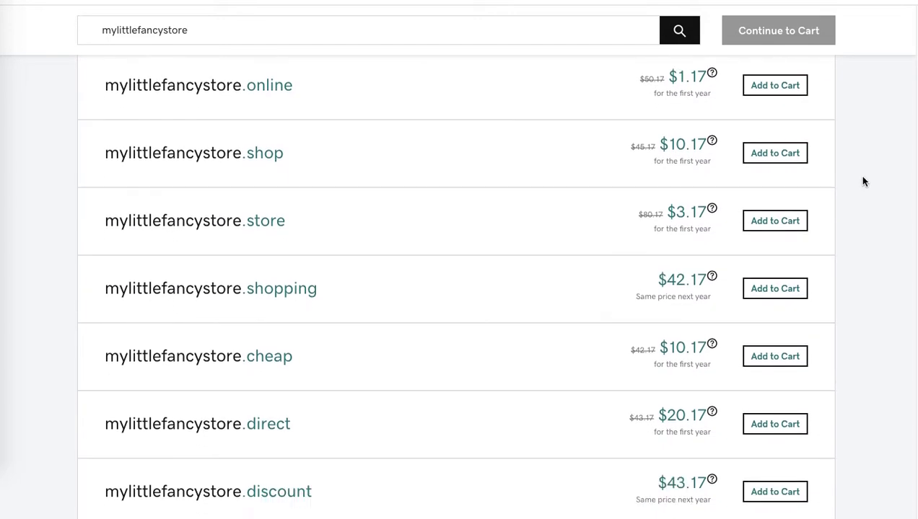
scroll(848, 204, "down", 2)
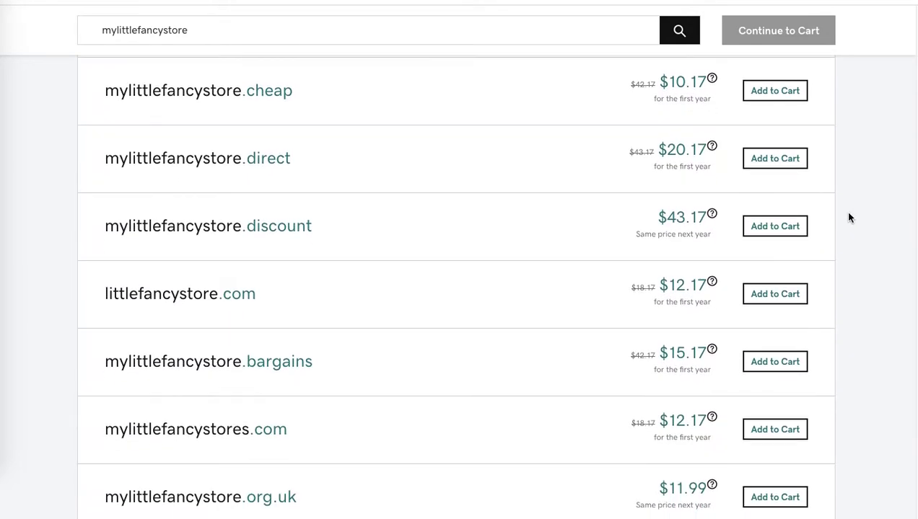
scroll(844, 215, "down", 1)
scroll(844, 223, "down", 1)
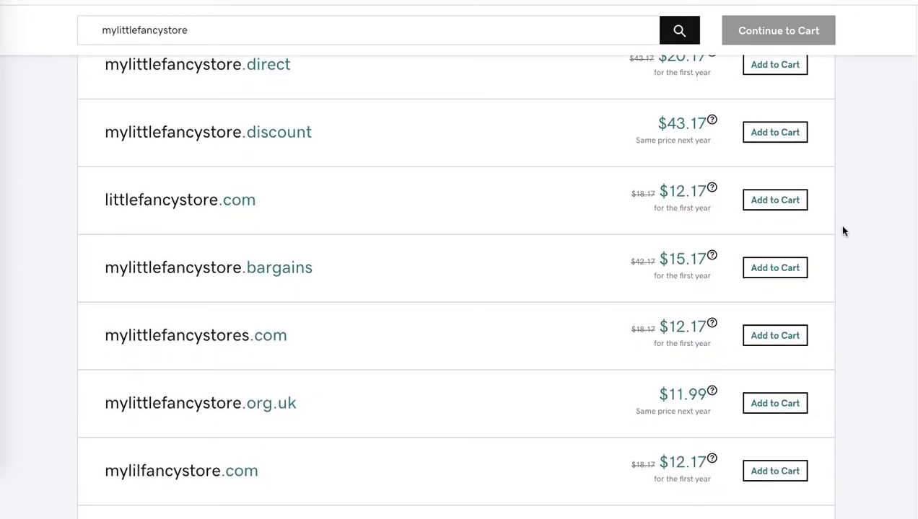
scroll(842, 232, "down", 1)
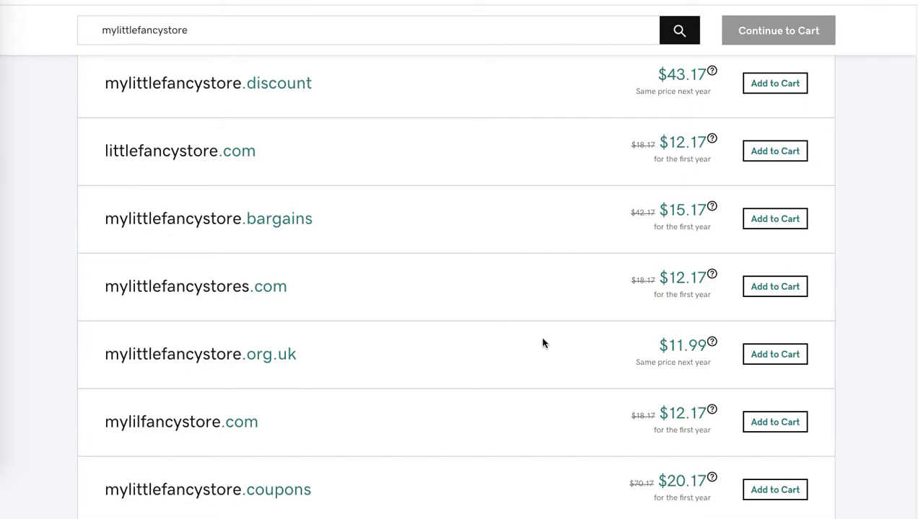
left_click(797, 292)
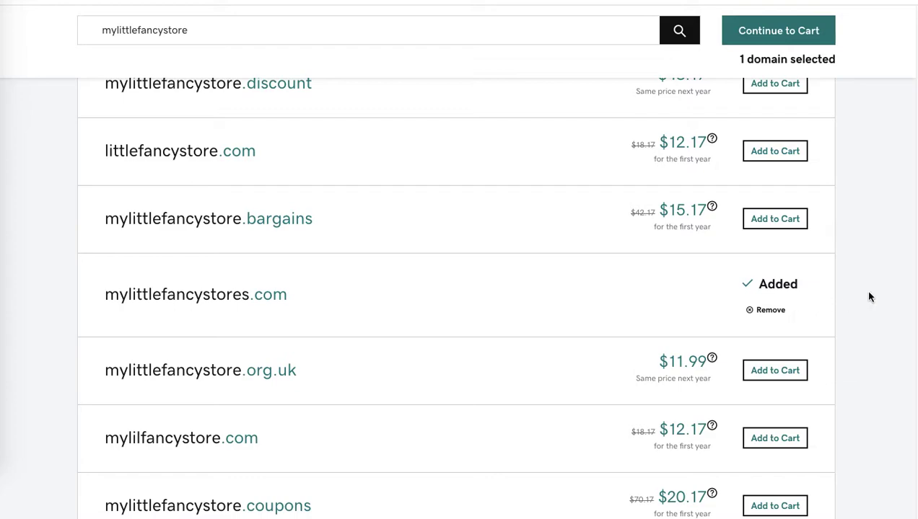
left_click(796, 32)
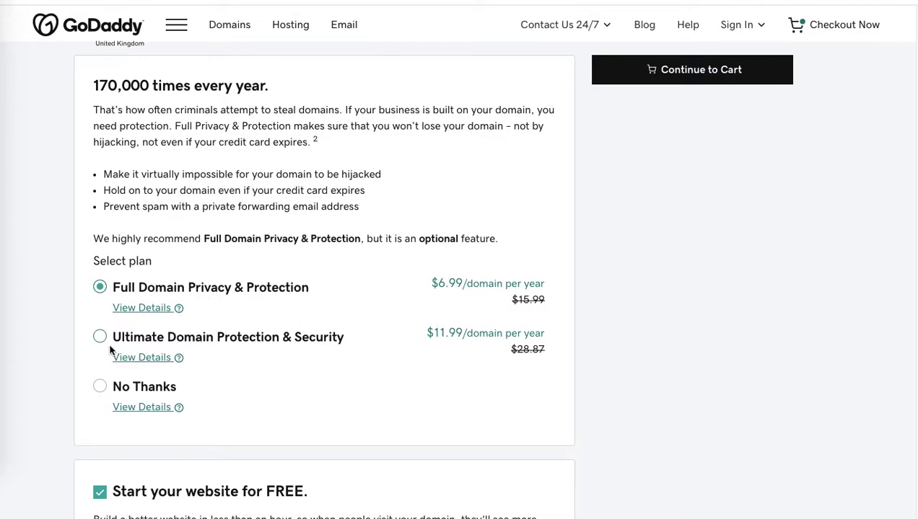
Choose No Thanks for the domain protection plan and deselect the free website offer
left_click(99, 387)
scroll(897, 134, "down", 1)
scroll(902, 160, "down", 5)
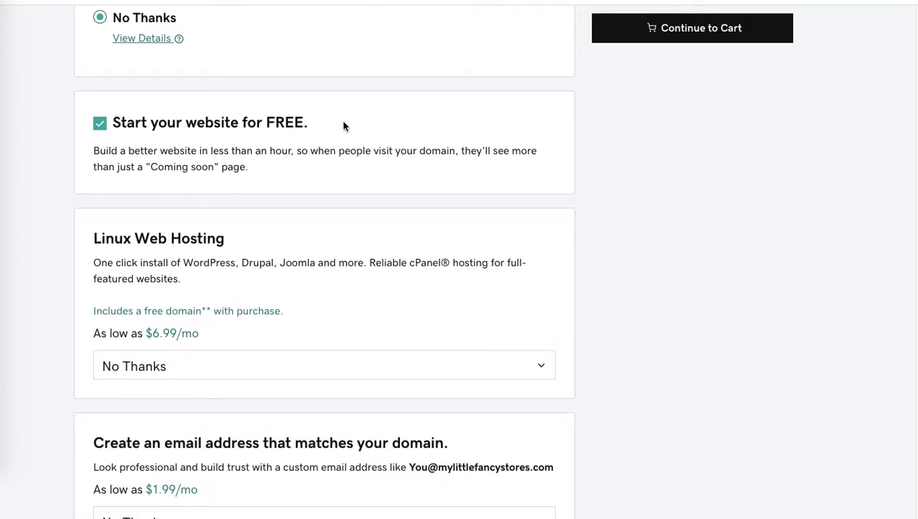
left_click(100, 125)
Leave Linux Web Hosting and the matching email address set to No Thanks and continue to the cart
scroll(902, 173, "down", 3)
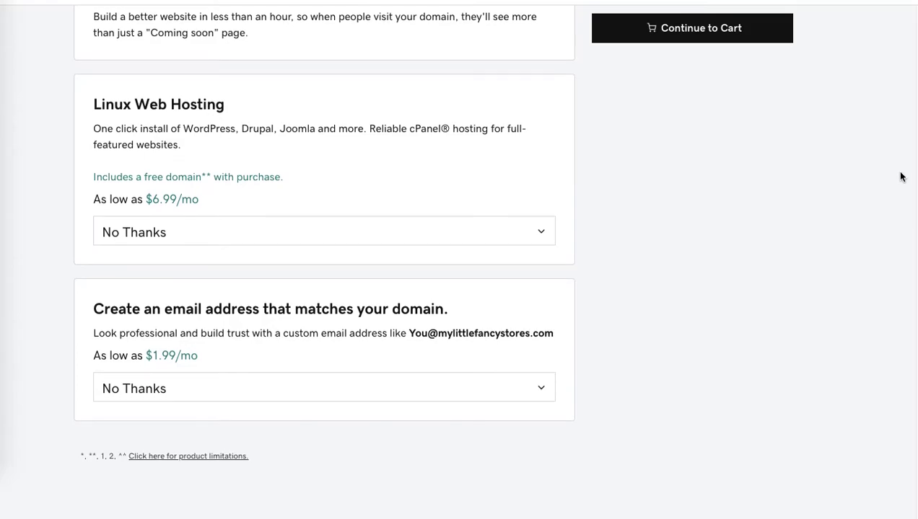
scroll(898, 180, "down", 1)
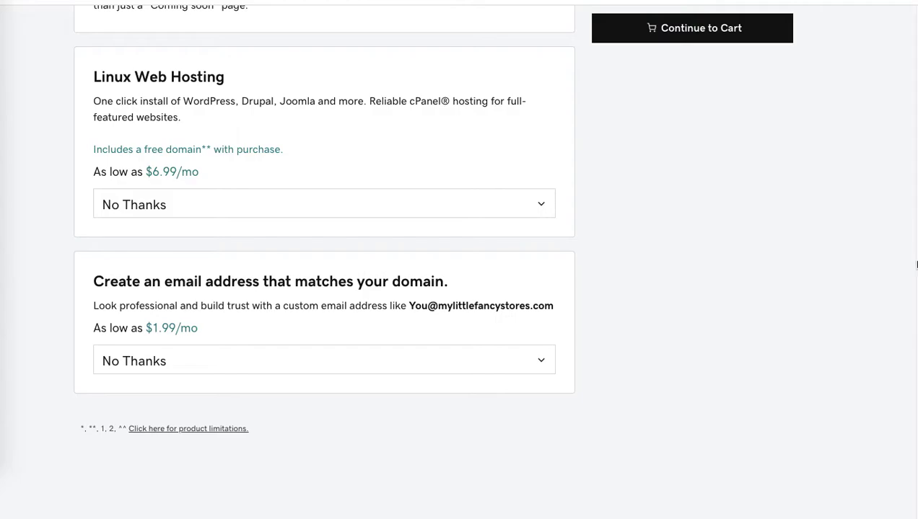
scroll(912, 281, "down", 2)
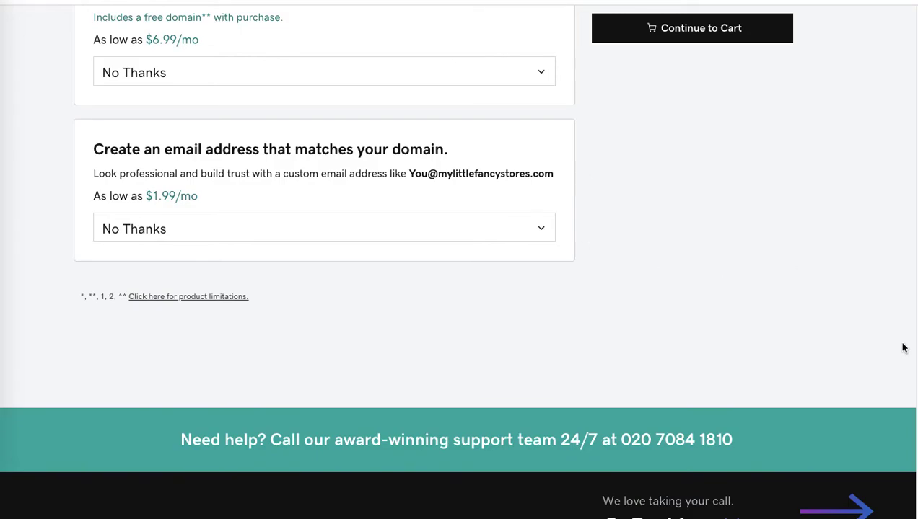
scroll(458, 259, "up", 1)
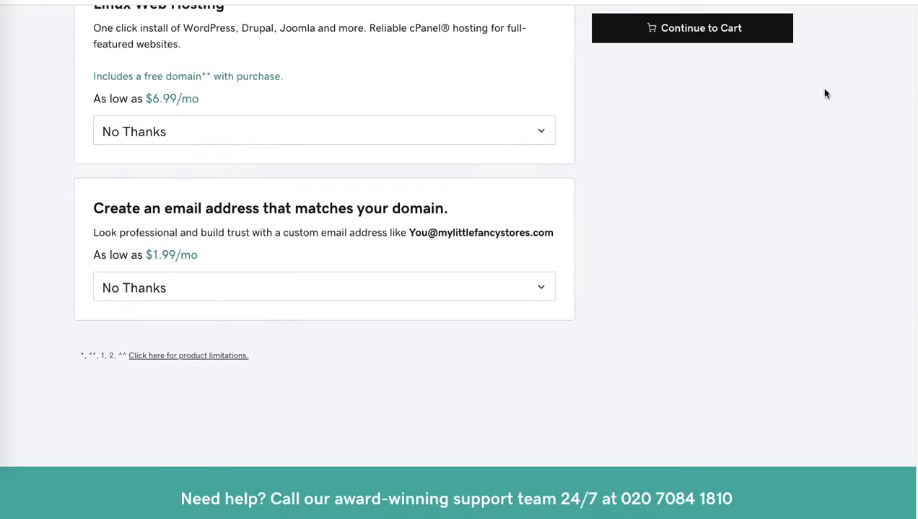
left_click(730, 29)
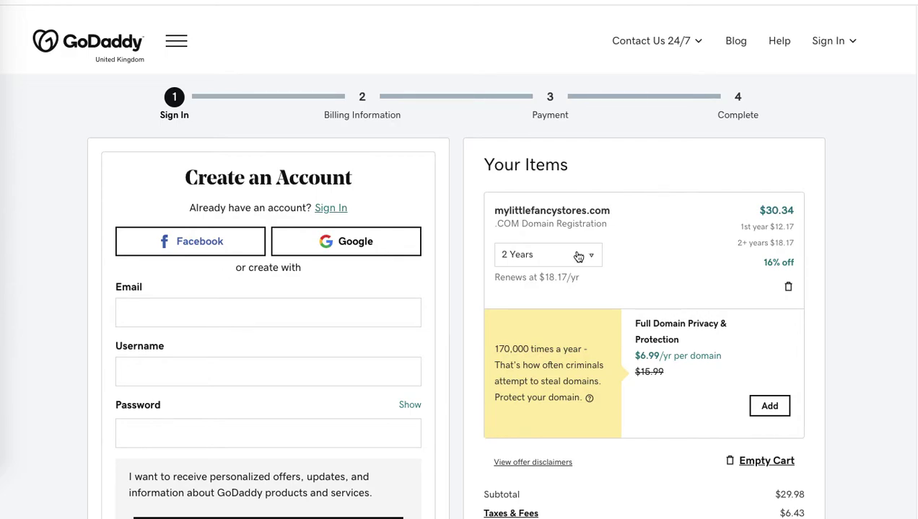
Set the registration period of mylittlefancystores.com to 1 Year and review the order summary
left_click(577, 257)
left_click(534, 282)
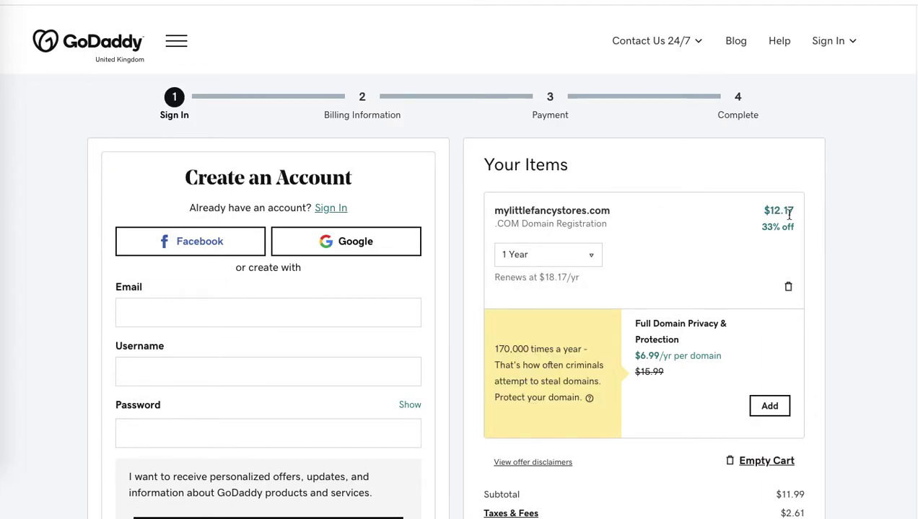
scroll(913, 154, "down", 2)
scroll(913, 166, "down", 3)
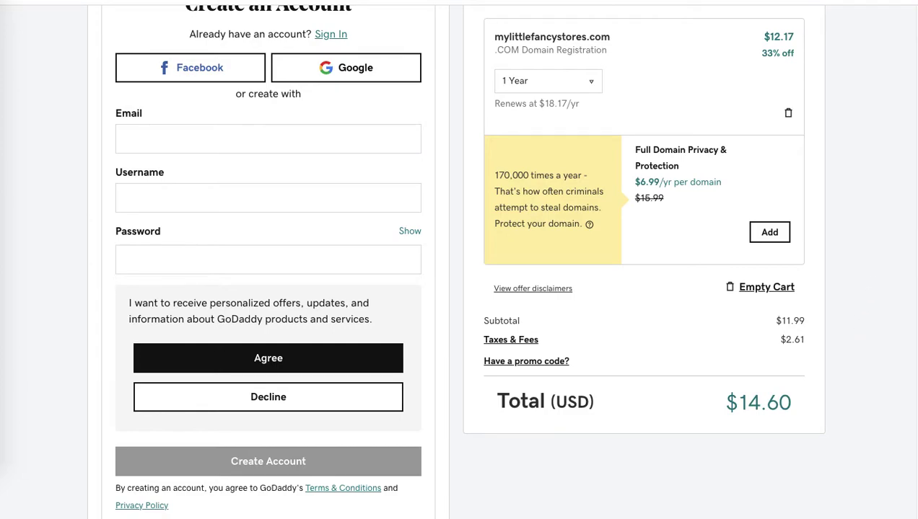
scroll(873, 222, "down", 2)
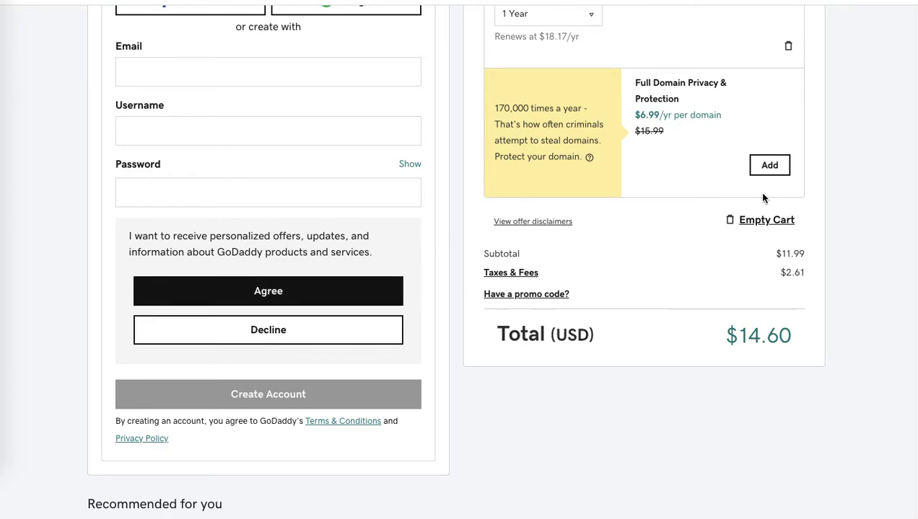
scroll(911, 166, "up", 2)
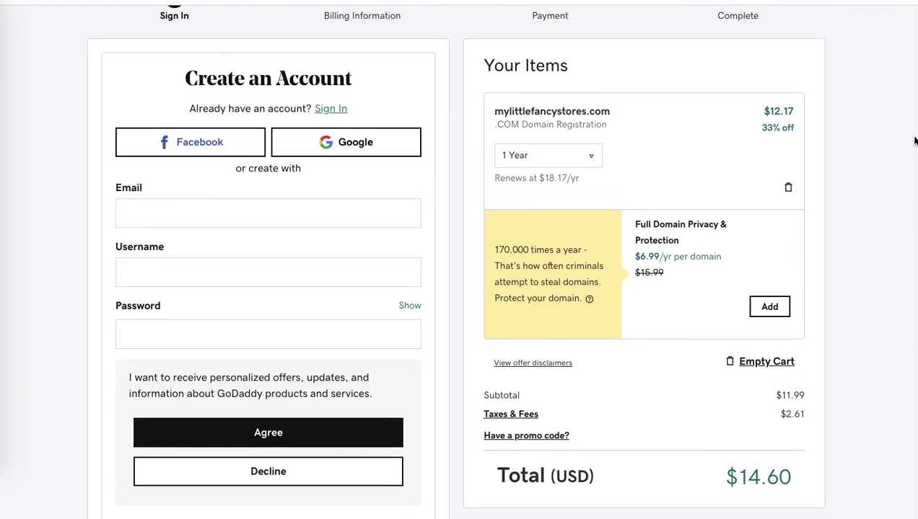
scroll(909, 147, "down", 1)
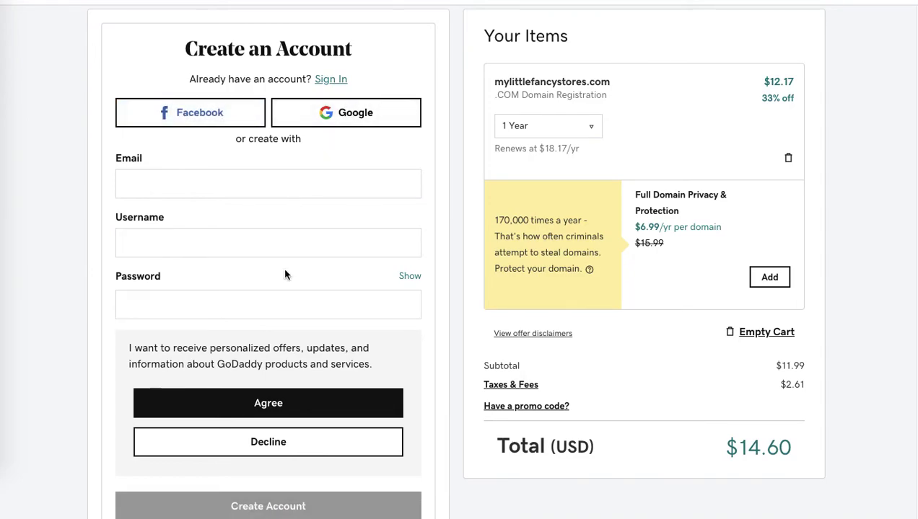
Sign in for the checkout with Google, using the first listed Google account
left_click(367, 117)
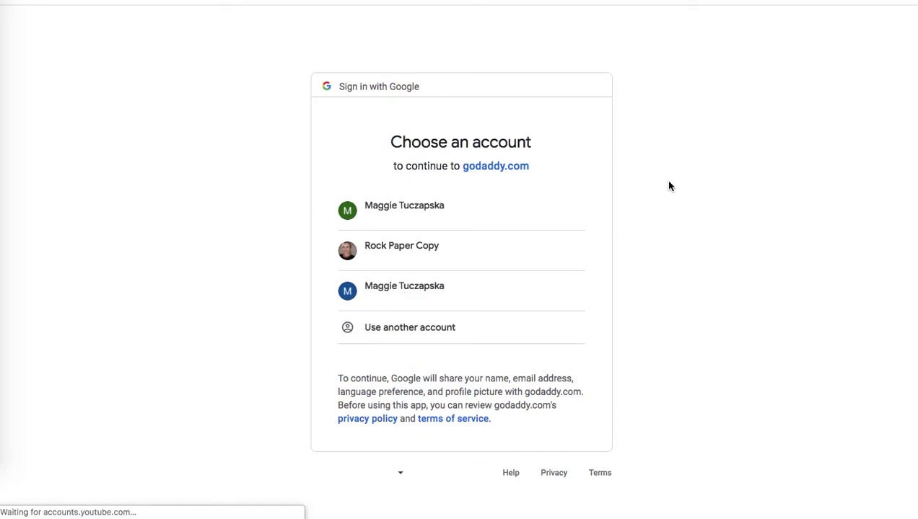
left_click(409, 209)
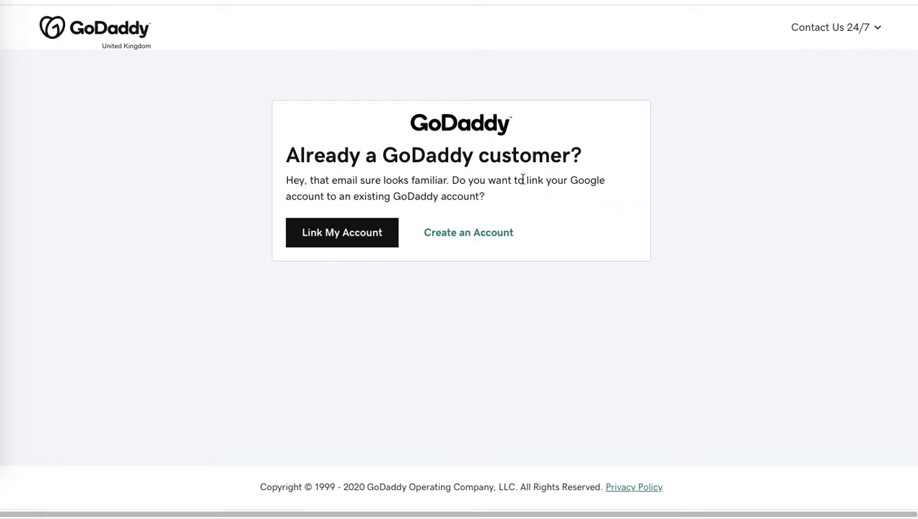
left_click(372, 229)
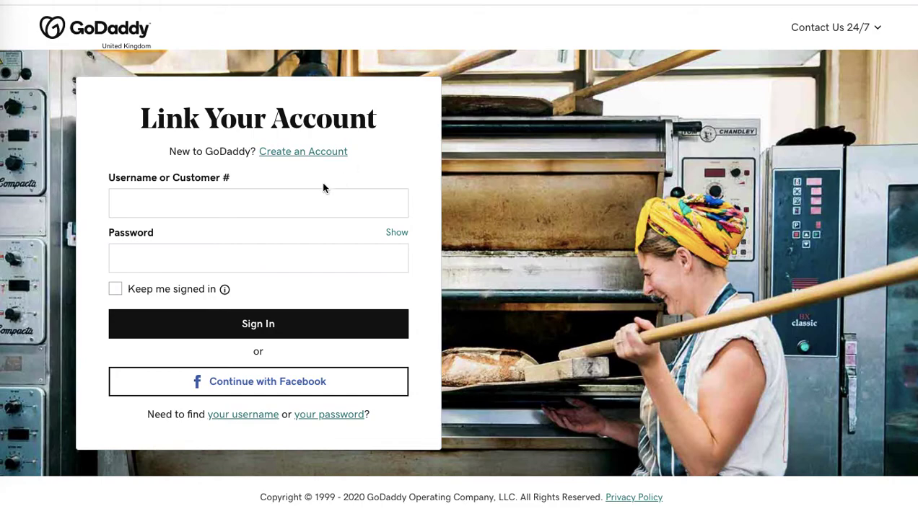
left_click(282, 204)
left_click(183, 234)
left_click(177, 258)
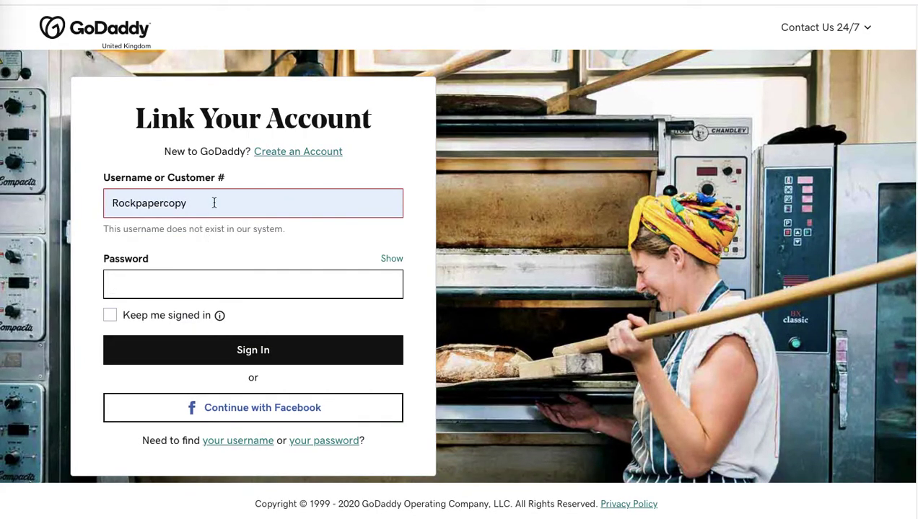
left_click(212, 202)
left_click(72, 29)
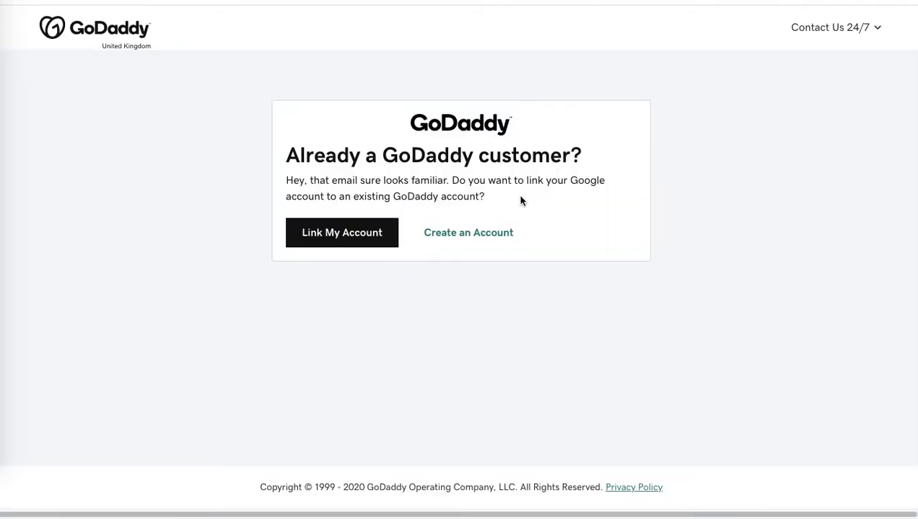
Create a new GoDaddy account from the Google sign-in, decline personalized offers and continue to billing
left_click(468, 233)
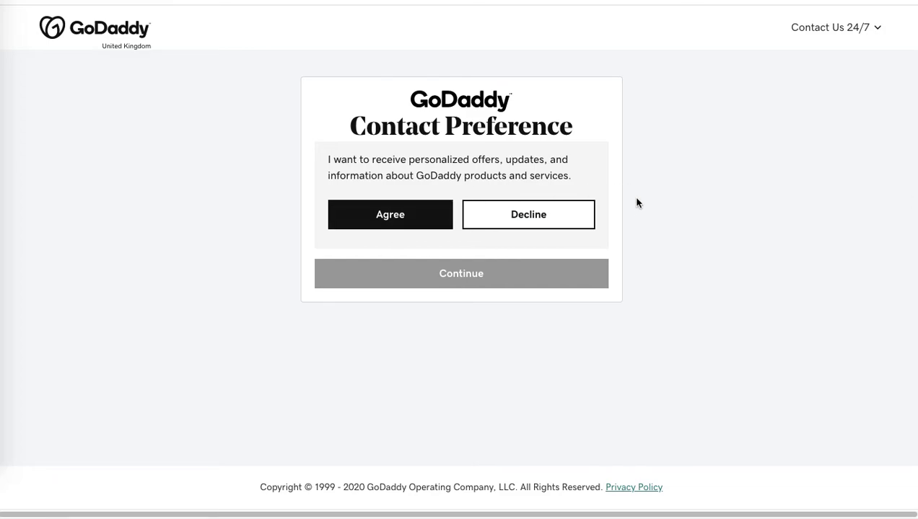
left_click(554, 220)
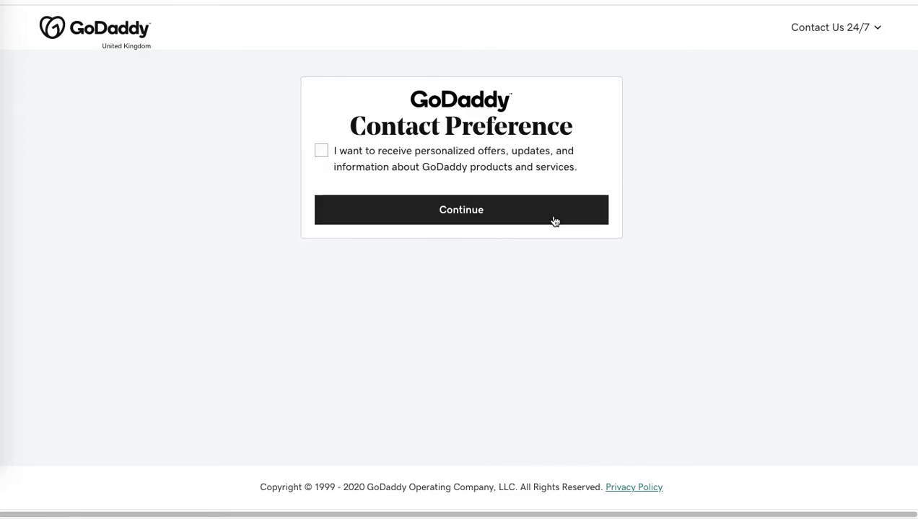
left_click(505, 217)
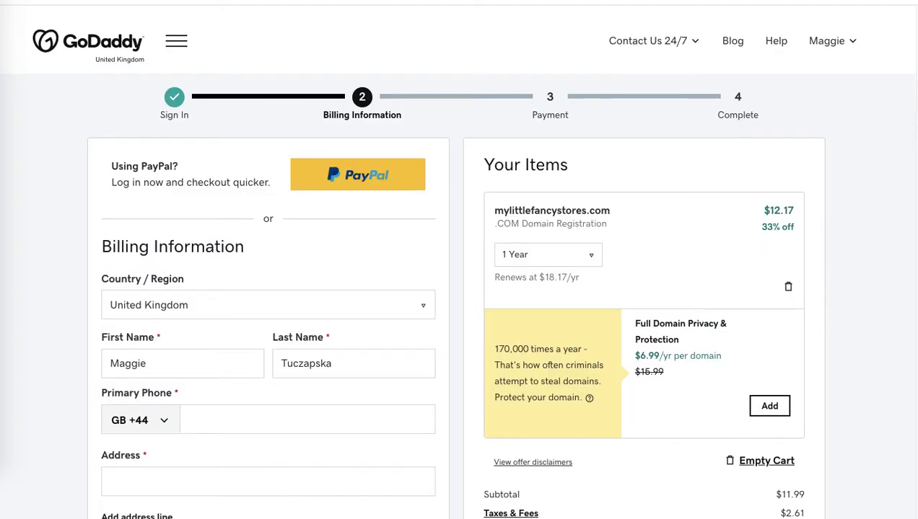
Look over the billing information form and start the checkout with PayPal instead
scroll(911, 124, "down", 2)
scroll(910, 124, "down", 3)
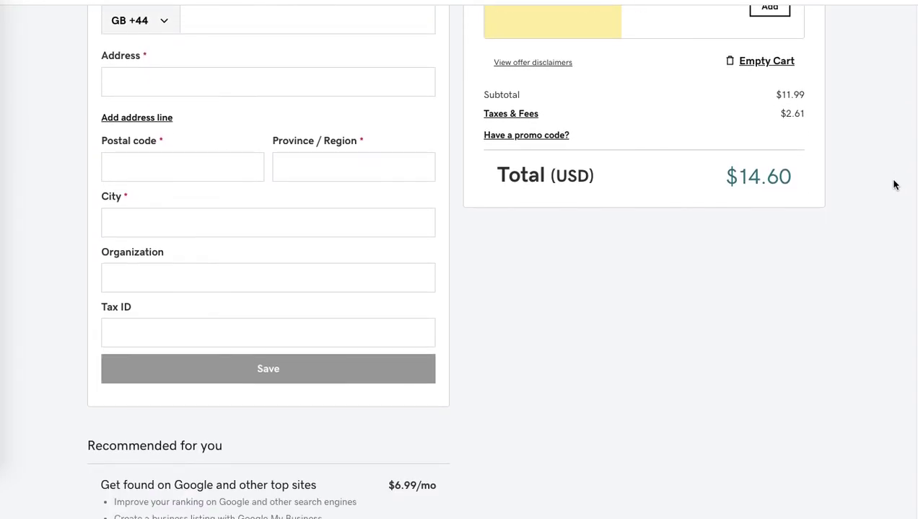
scroll(895, 181, "up", 4)
scroll(913, 103, "up", 2)
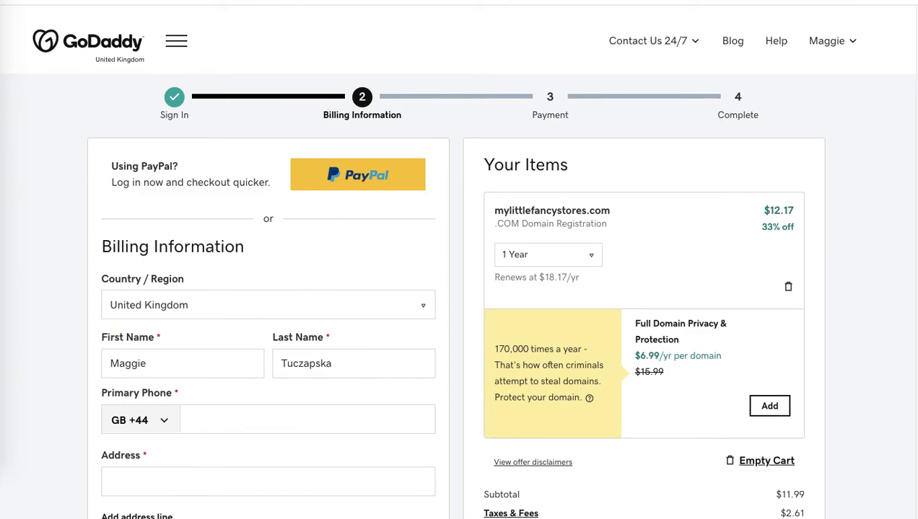
scroll(901, 191, "down", 4)
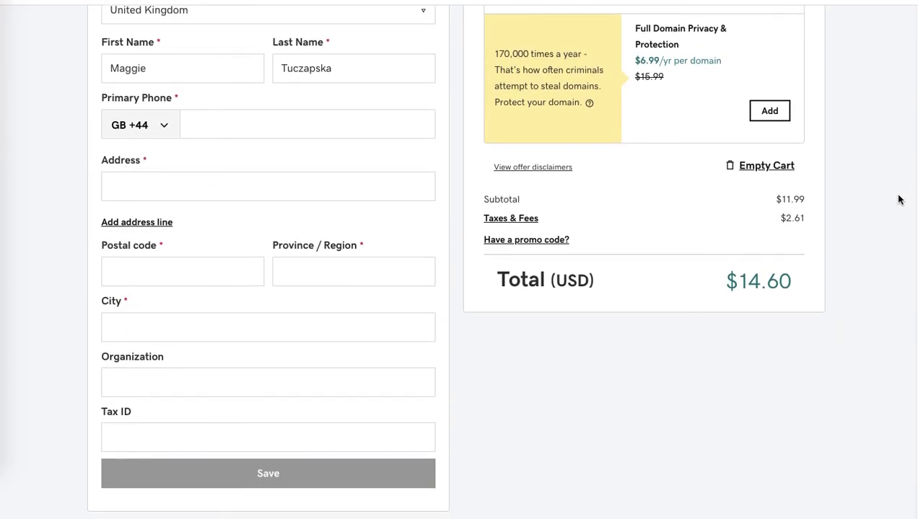
scroll(896, 207, "up", 5)
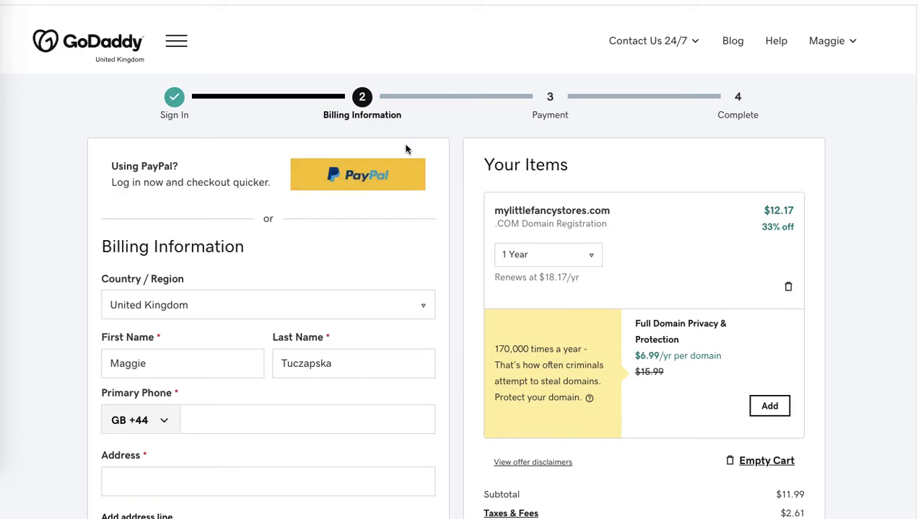
left_click(389, 170)
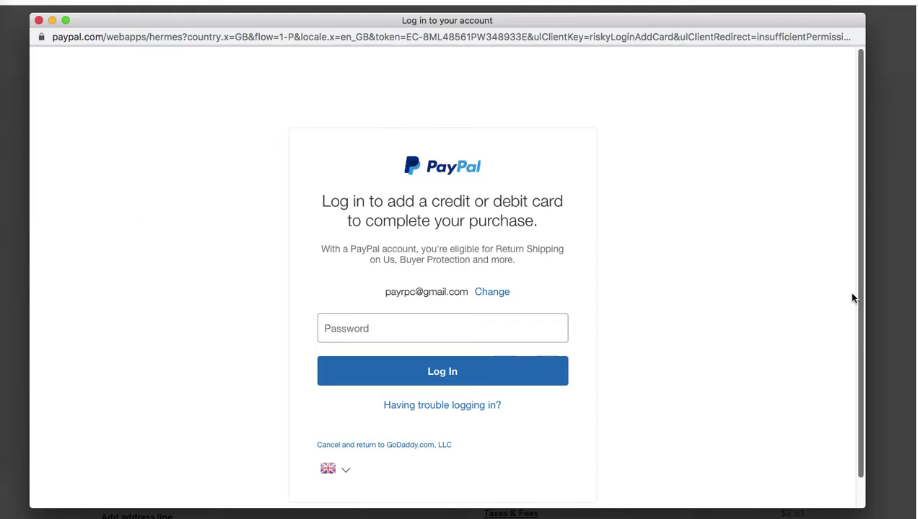